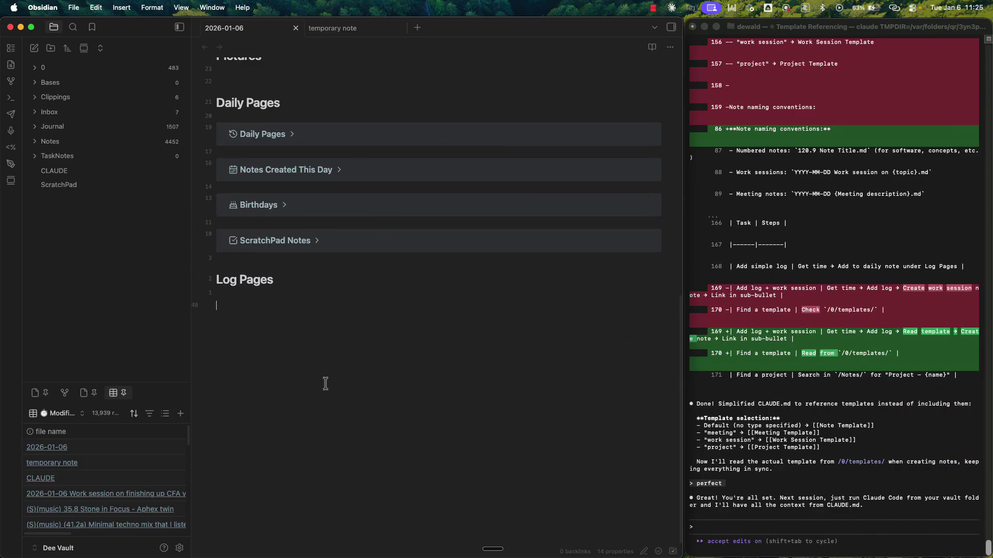
Collapse the 2026-01-06 note's Properties so the calendar sits right under the title.
scroll(343, 370, "up", 9)
scroll(371, 279, "down", 6)
scroll(276, 174, "up", 6)
left_click(209, 118)
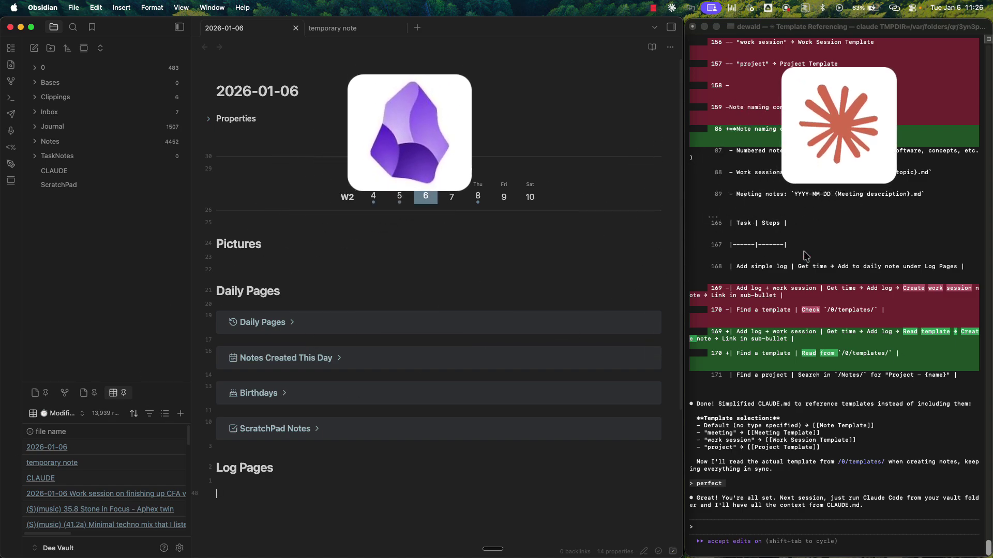
left_click(760, 527)
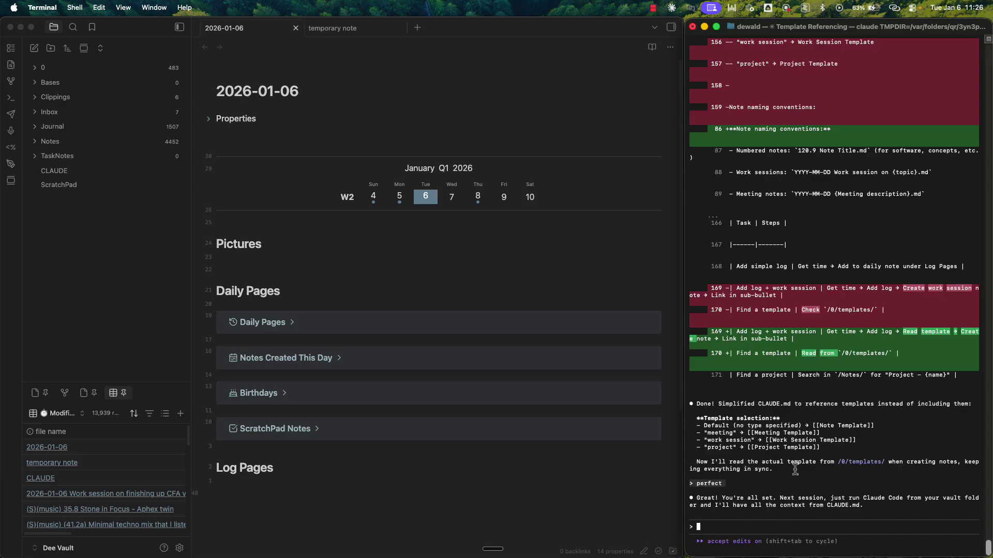
left_click(290, 509)
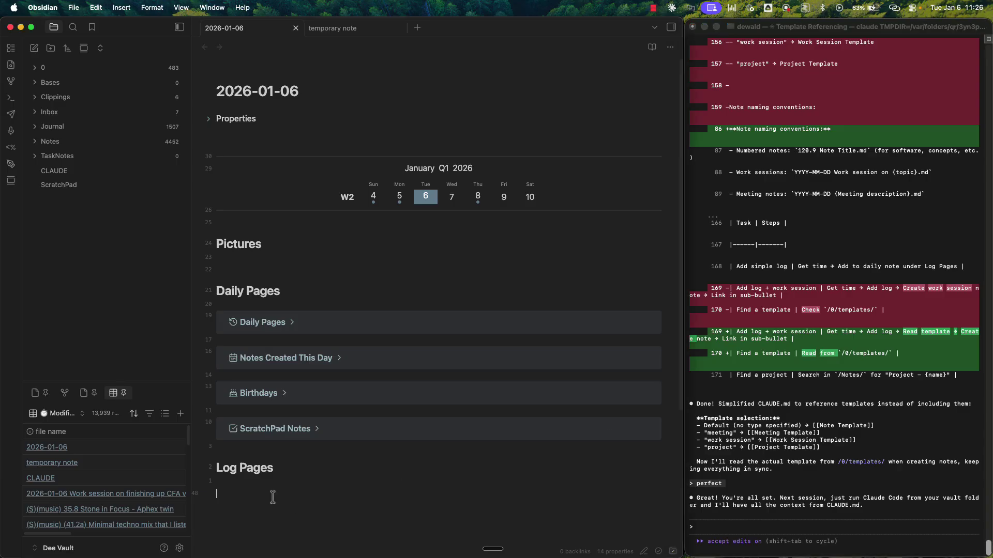
scroll(289, 481, "down", 3)
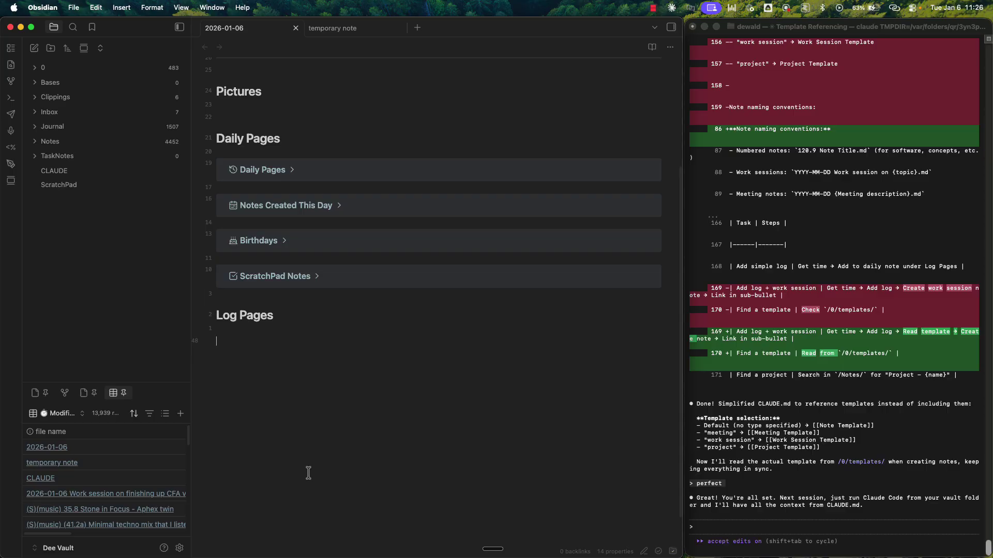
type("- ")
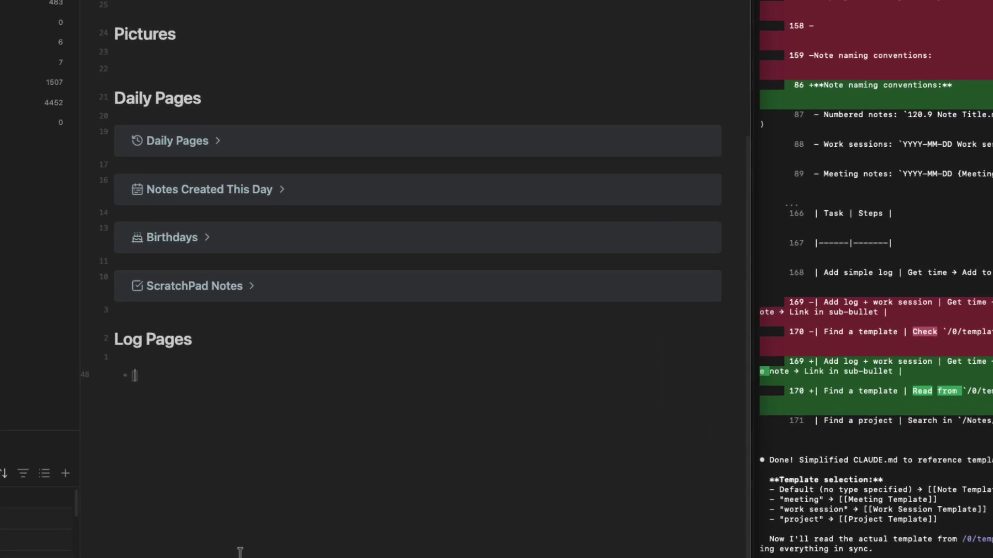
type("[x] ")
type("/")
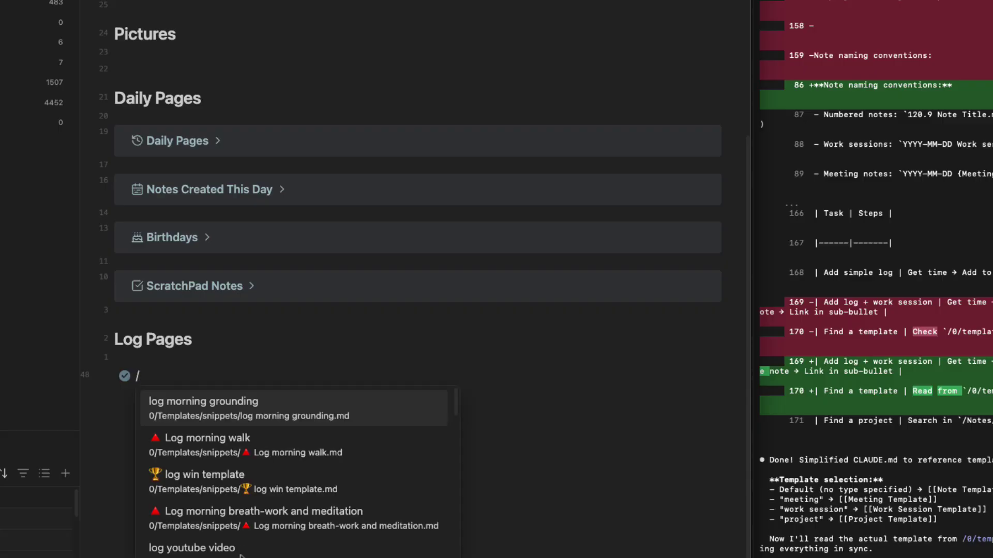
type("gym")
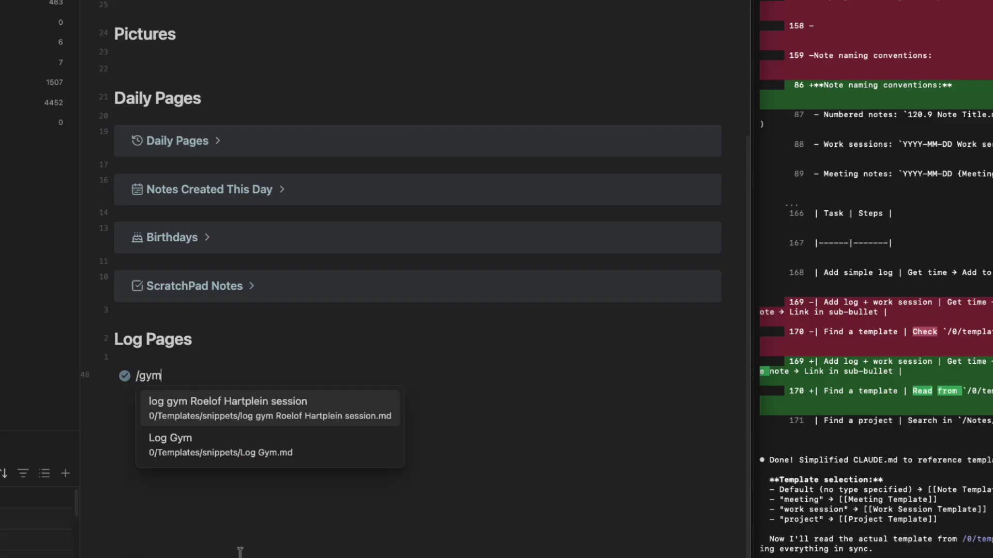
key("Return")
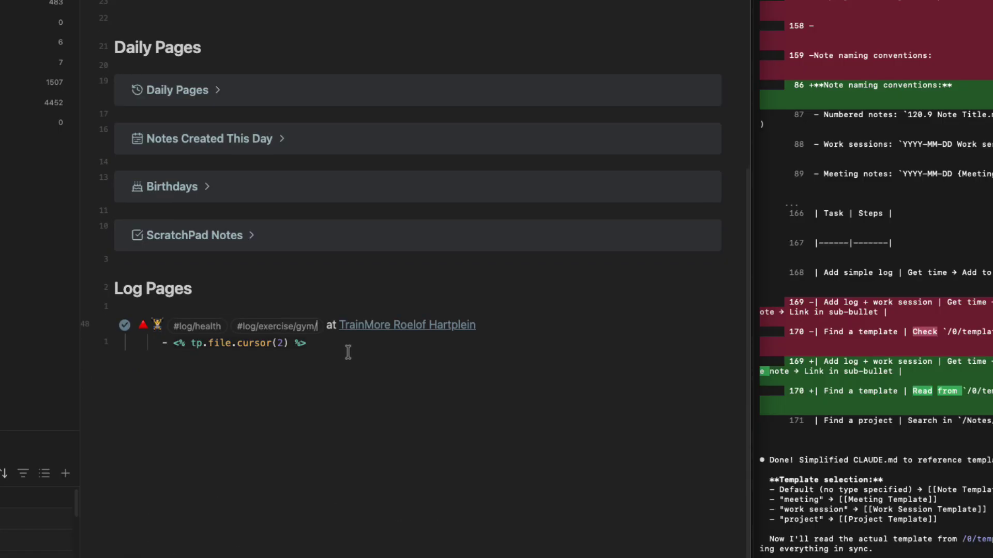
type("legs")
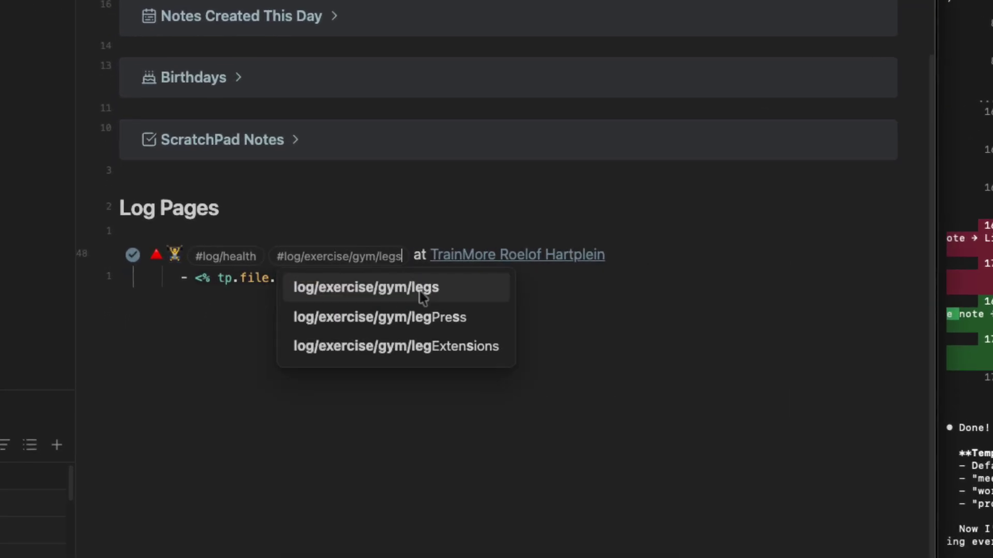
key("Return")
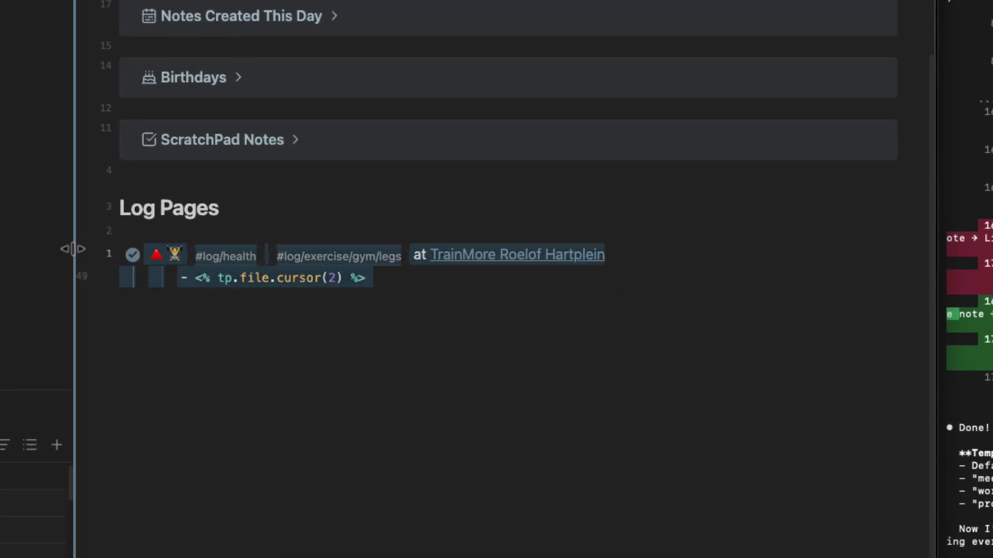
left_click_drag(432, 289, 109, 286)
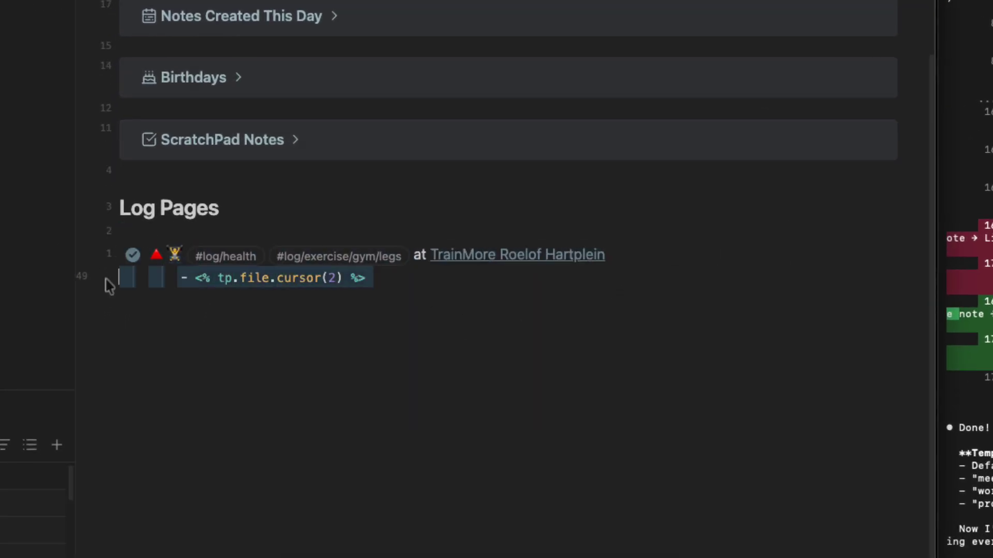
key("BackSpace")
left_click(149, 229)
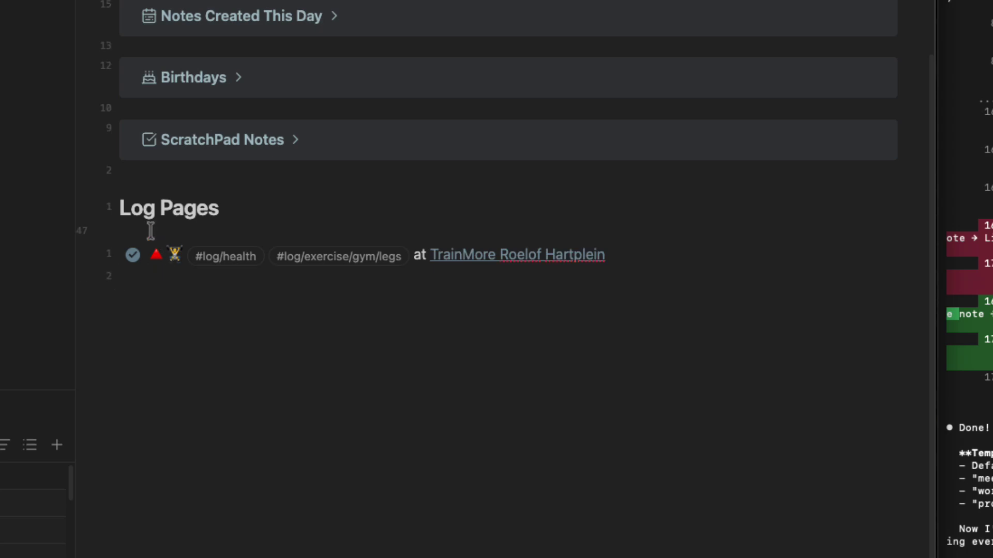
key("Return")
type("- 07:00")
key("Down")
key("Tab")
left_click(676, 290)
key("shift+Up")
key("shift+Up")
key("shift+Up")
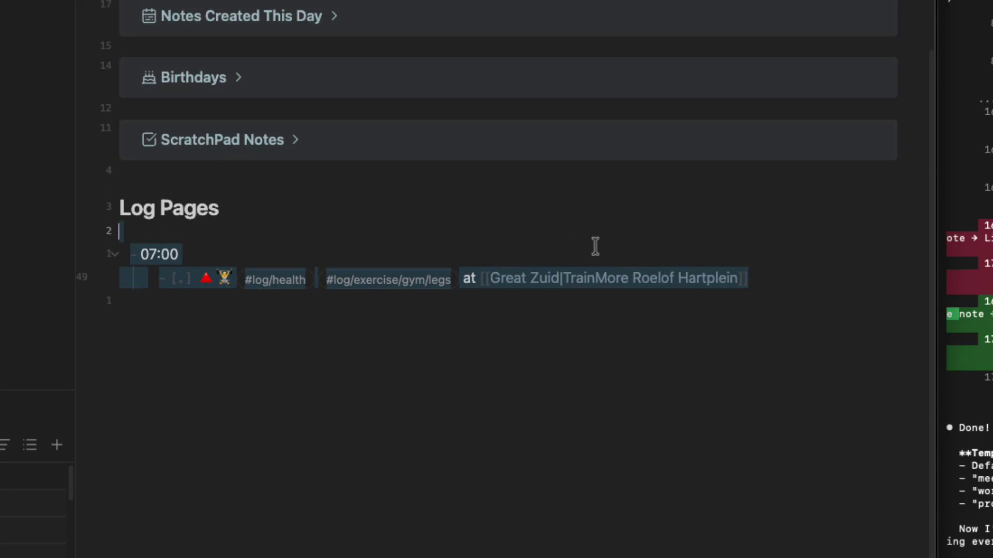
key("BackSpace")
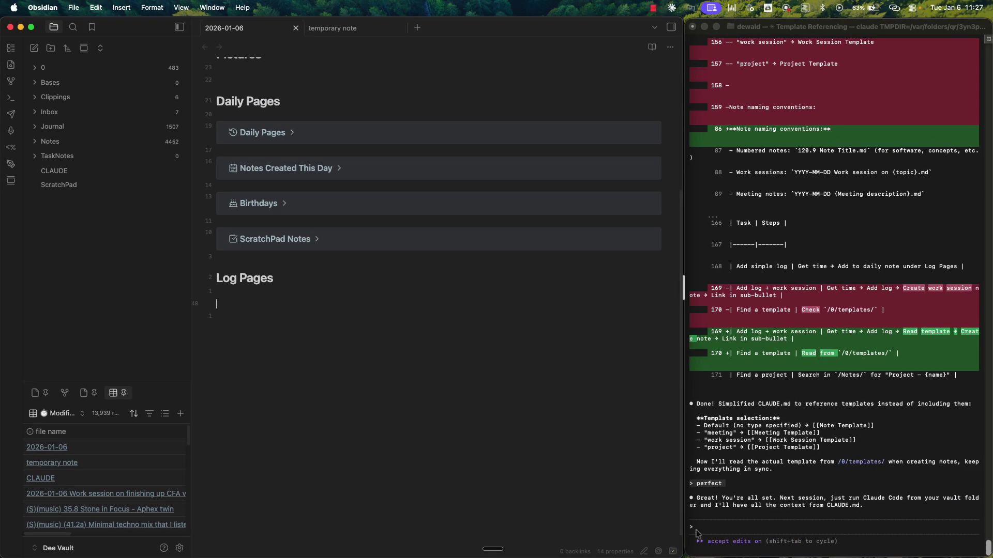
Dictate a request to log a 7am legs gym session and an 8am sauna visit.
left_click(716, 528)
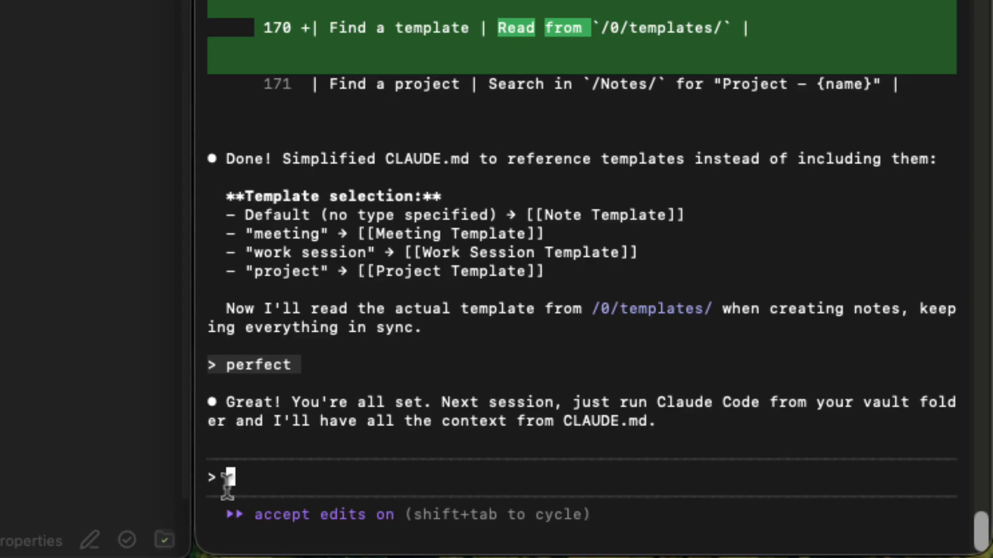
type("On my daily note log that I went to the gym at 7am this morning, using the similar gym log that I have previous days. Make sure that it indicates that I trained legs, and then do another timestamp at 8am that said I went to the sauna with the same logging for sauna related logs.")
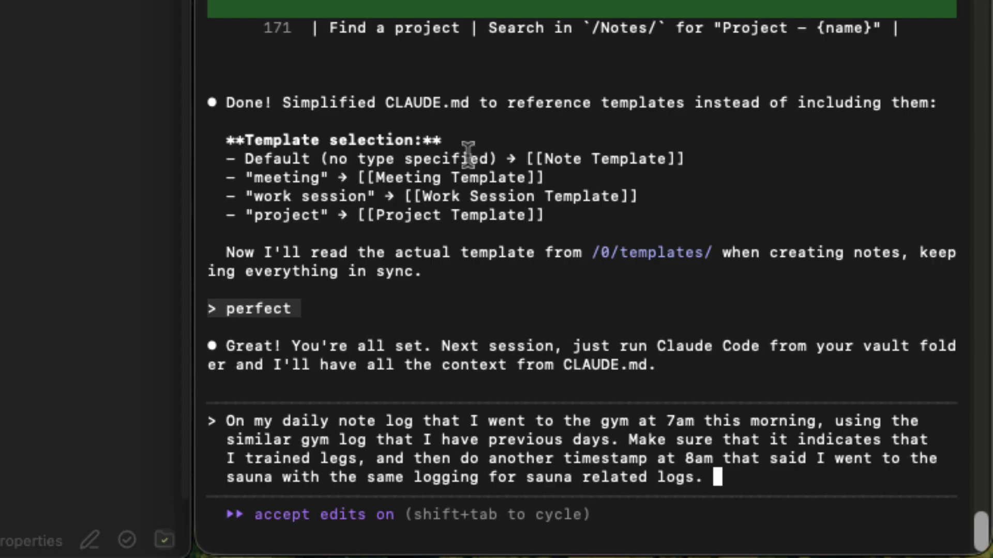
Submit the request so 07:00 legs gym and 08:00 sauna entries land under Log Pages.
key("Return")
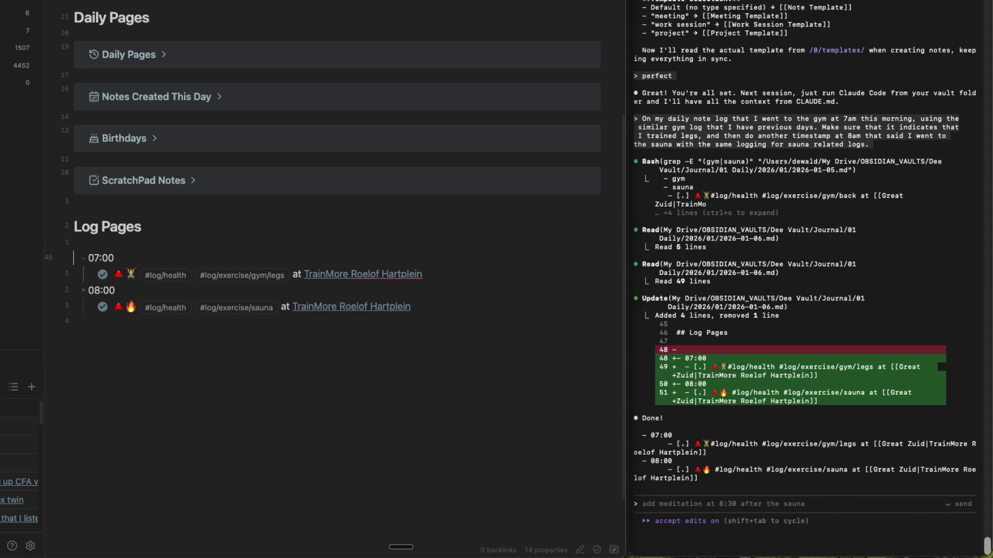
Request a learning-Claude project log with a new linked note from the Work Session Template.
key("fn")
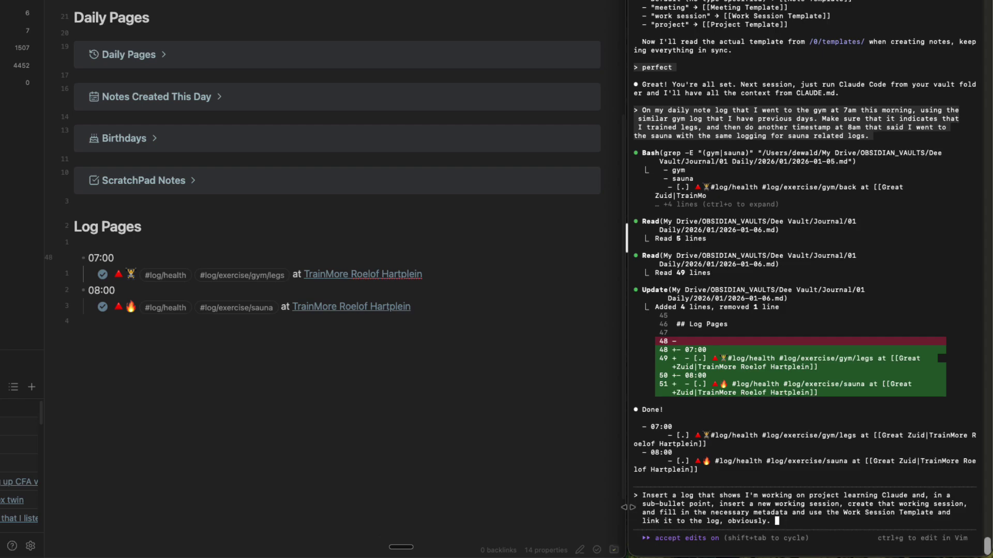
key("Return")
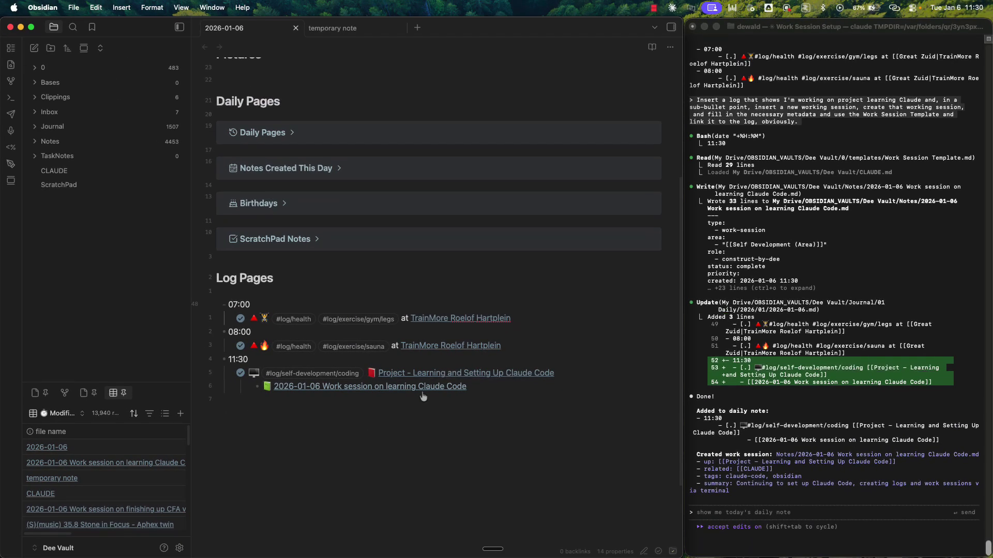
Open the 11:30 log's work-session note in a split pane beside the daily note.
left_click(423, 386, "alt+super")
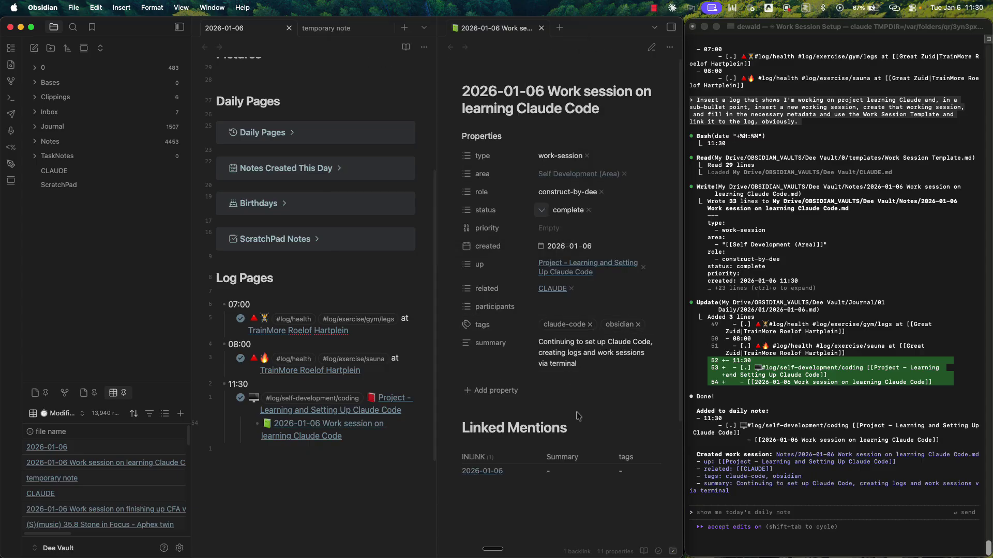
left_click(756, 515)
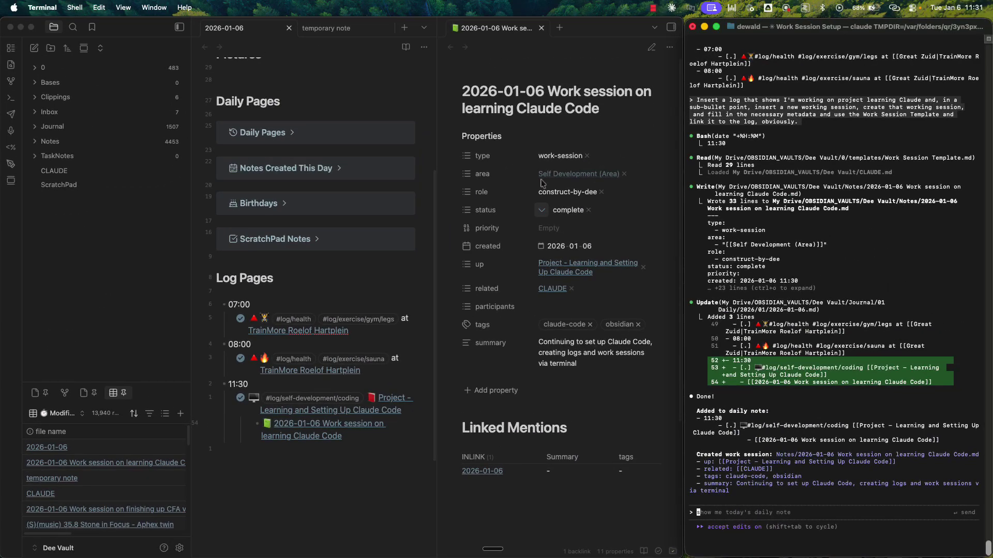
Have Claude Code add a Notes bullet explaining the CLAUDE guide note, approving its commands.
key("fn")
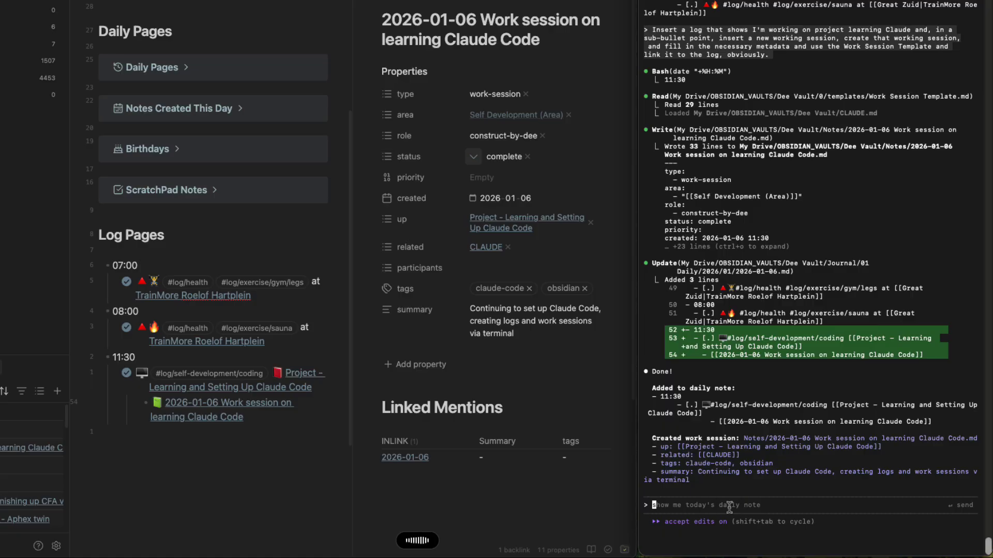
key("Return")
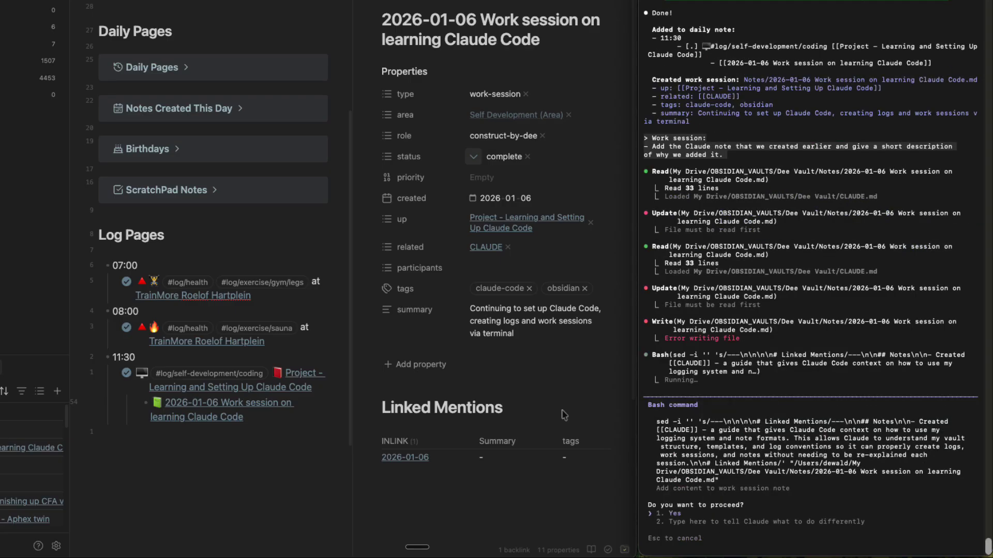
key("Return")
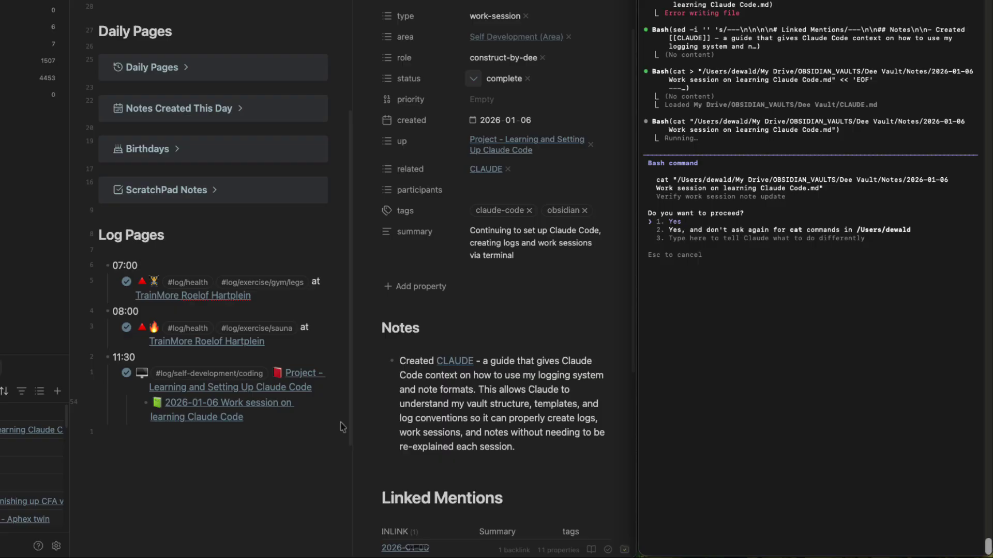
key("Return")
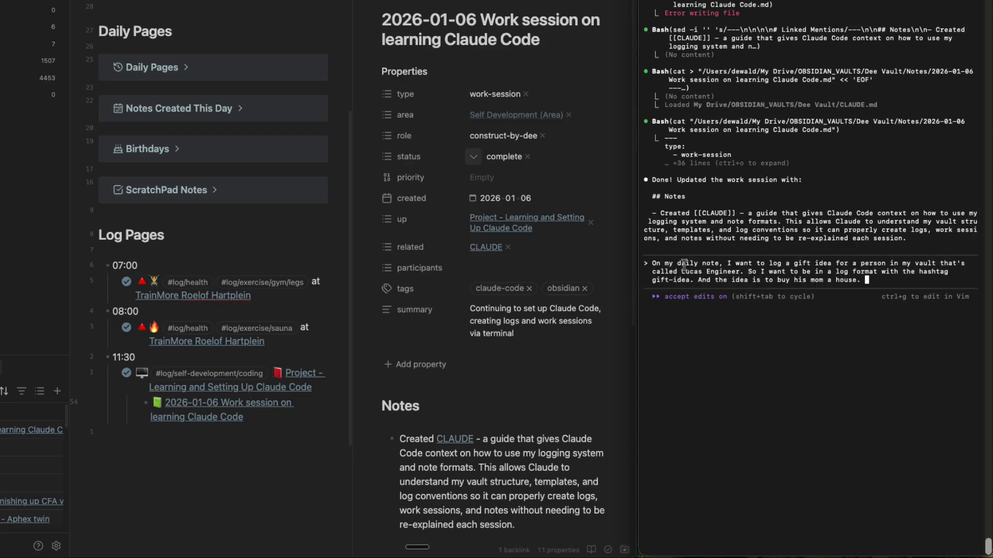
Send the gift-idea log request and approve reading the 2026-01-06 daily note.
key("Return")
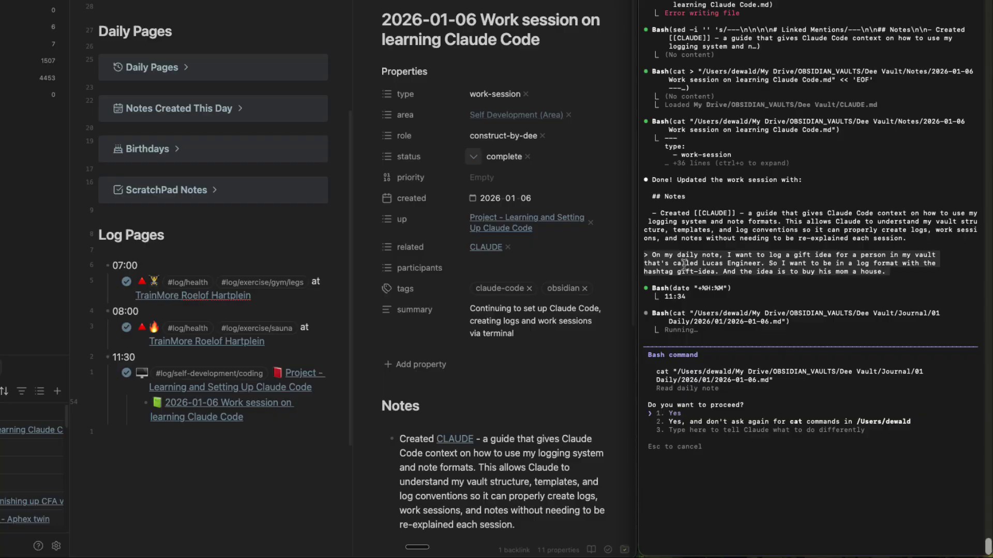
key("Return")
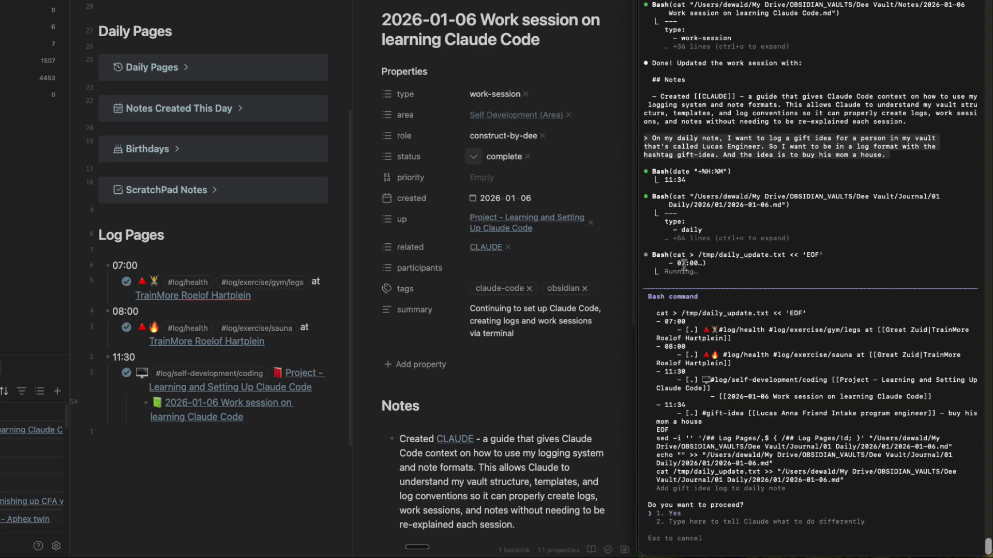
Approve writing the 11:34 #gift-idea entry linking the contact: buy his mom a house.
key("Return")
right_click(682, 263)
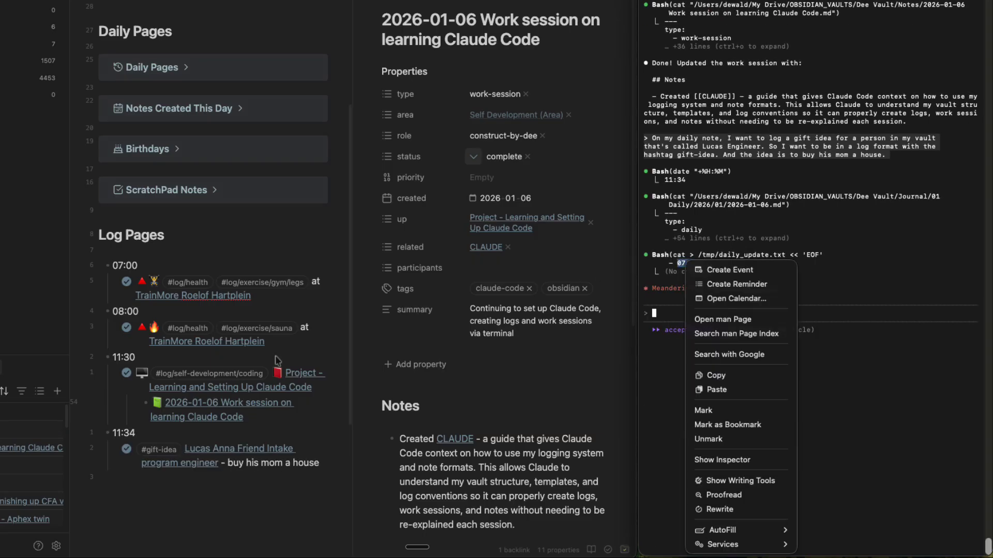
left_click(243, 466)
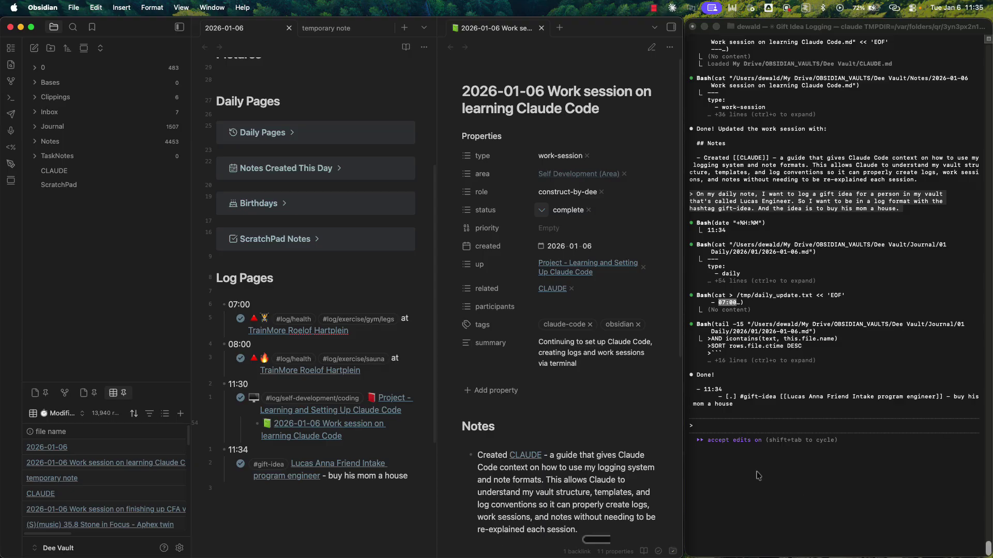
left_click(734, 434)
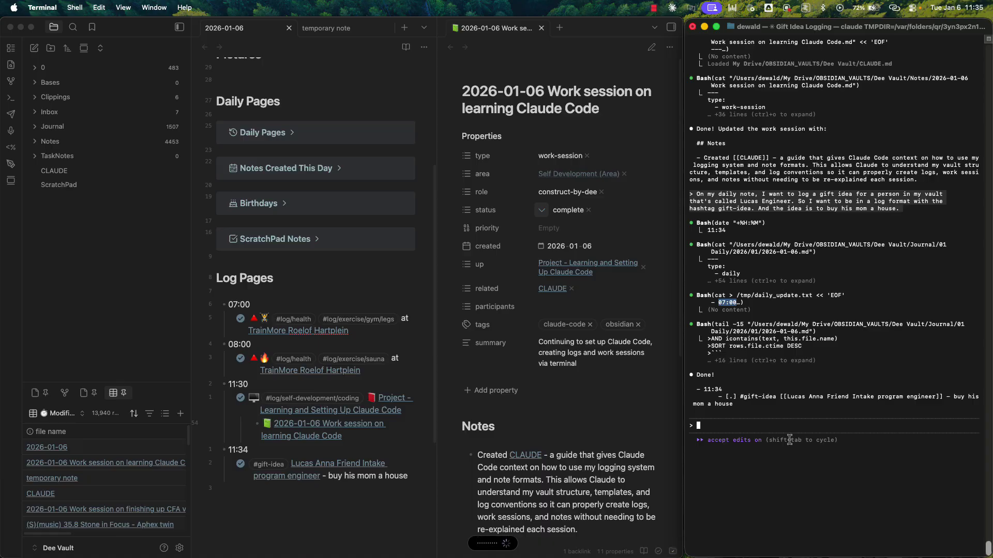
Ask for a gift icon at the start of the 11:34 log and approve the sed edit.
key("Return")
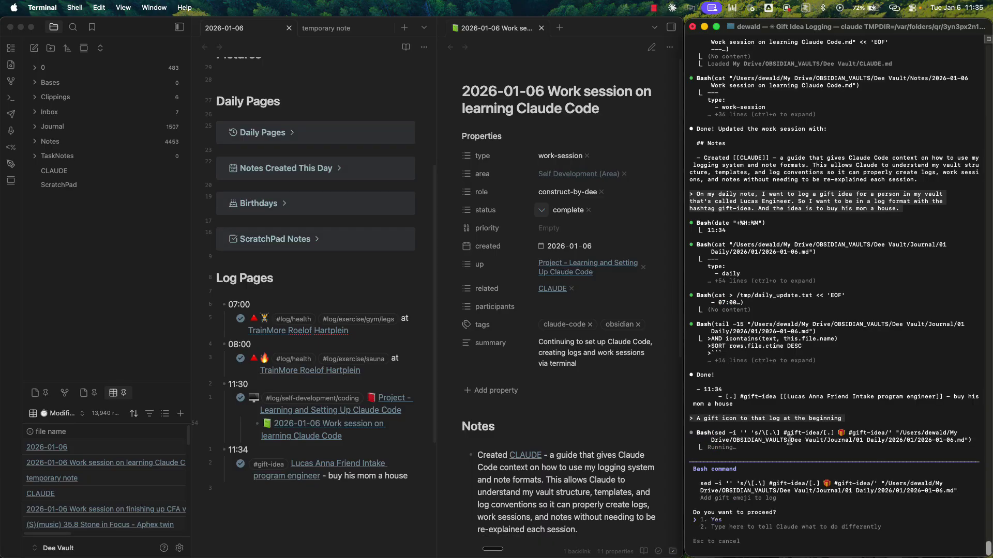
key("Return")
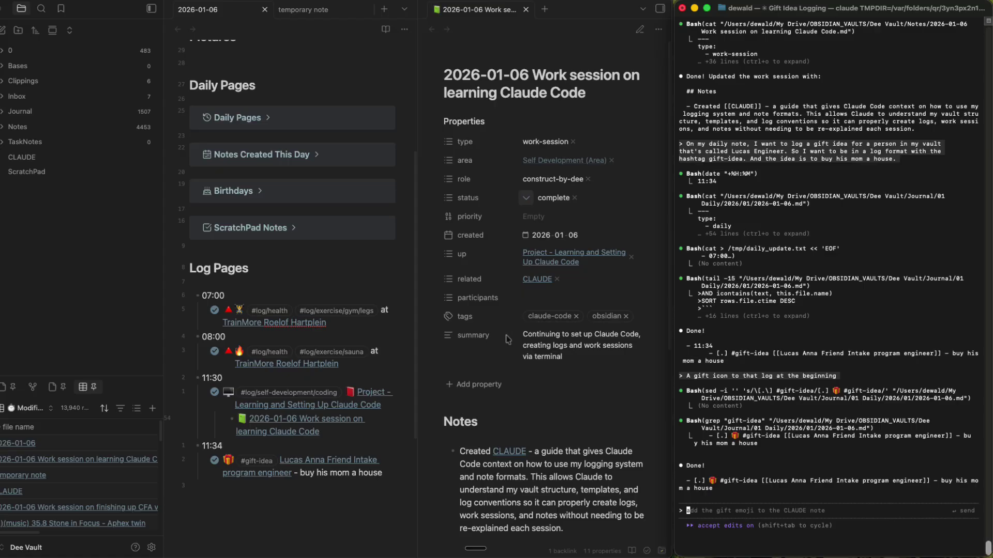
Expand the daily note's Properties to show the empty sleep, rating, food and summary fields.
scroll(368, 258, "up", 5)
left_click(182, 111)
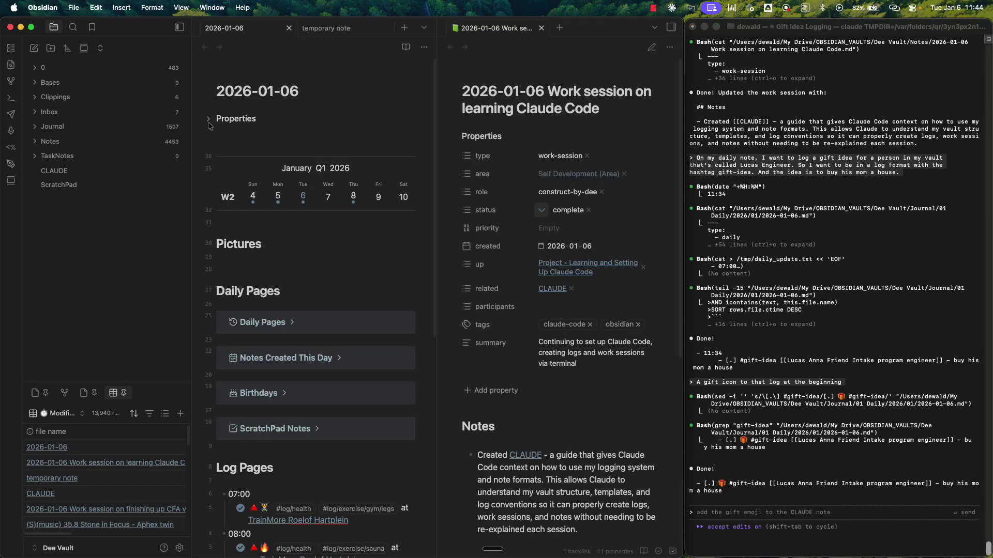
left_click(209, 119)
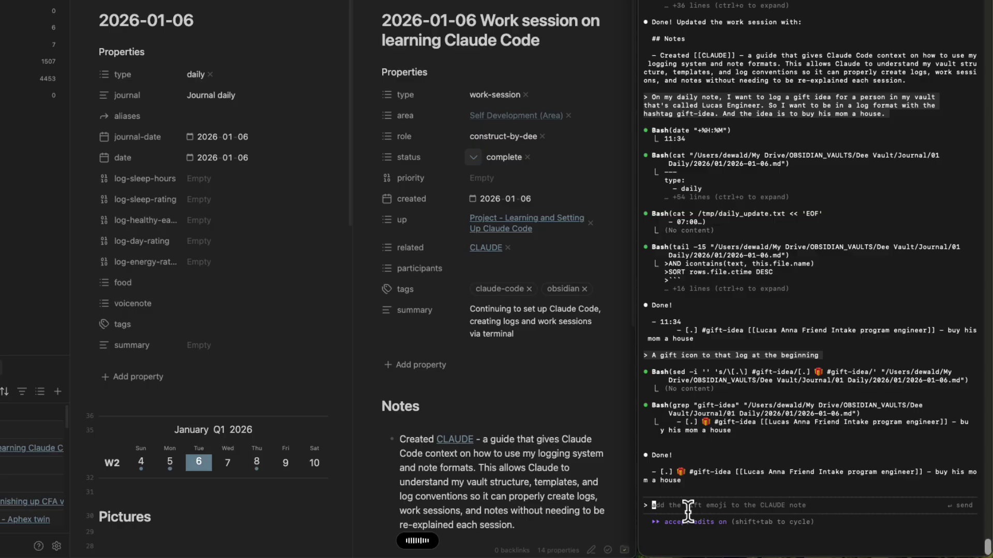
Ask Claude Code to fill the daily note's properties: sleep 8.5, ratings, three foods, tags, summary; approve edits.
type("On my daily notes, fill in the front-end matter. I slept for 8.5 hours, so put down 8.5. My log sleep rating was 2. Log healthy eating is 1.5. Log day rating is a 1. Log energy rating is a 2.  For food, fill in lasagna, chocolate chip cookies, potatoes. Tags put in a tag Claude code (meaning Claude-code), Obsidian sauna. For summary, the day I figured out how to use Claude code in Obsidian and it's making my life amazing.")
key("Return")
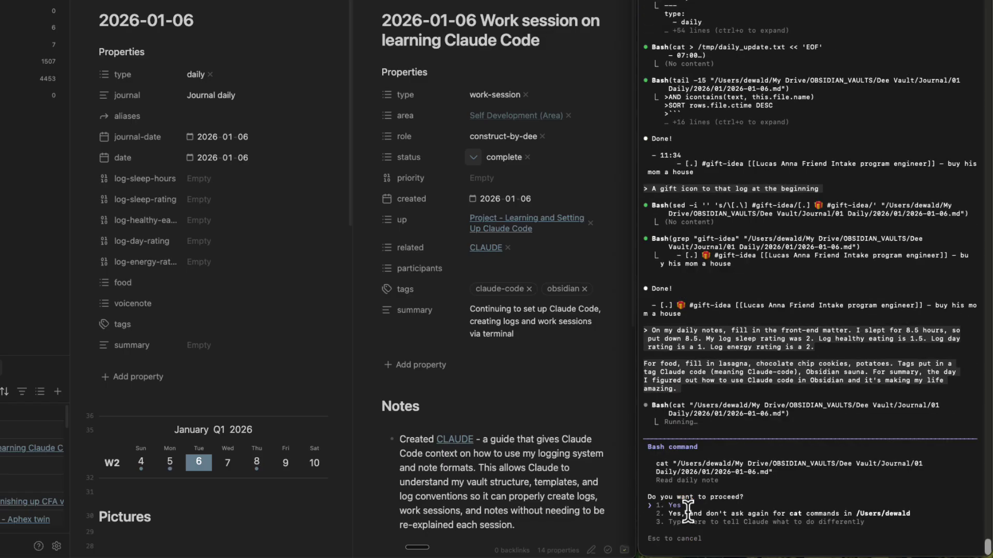
key("Return")
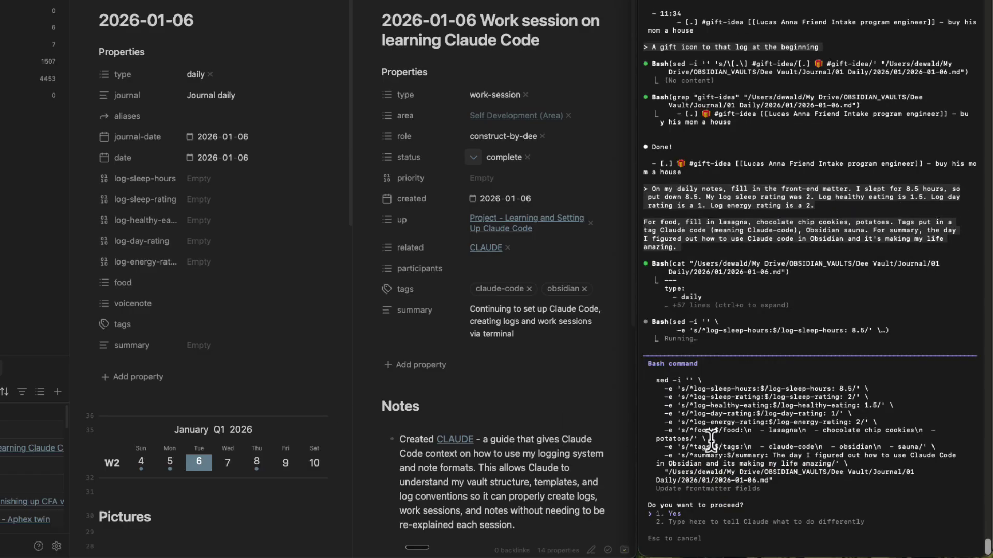
key("Return")
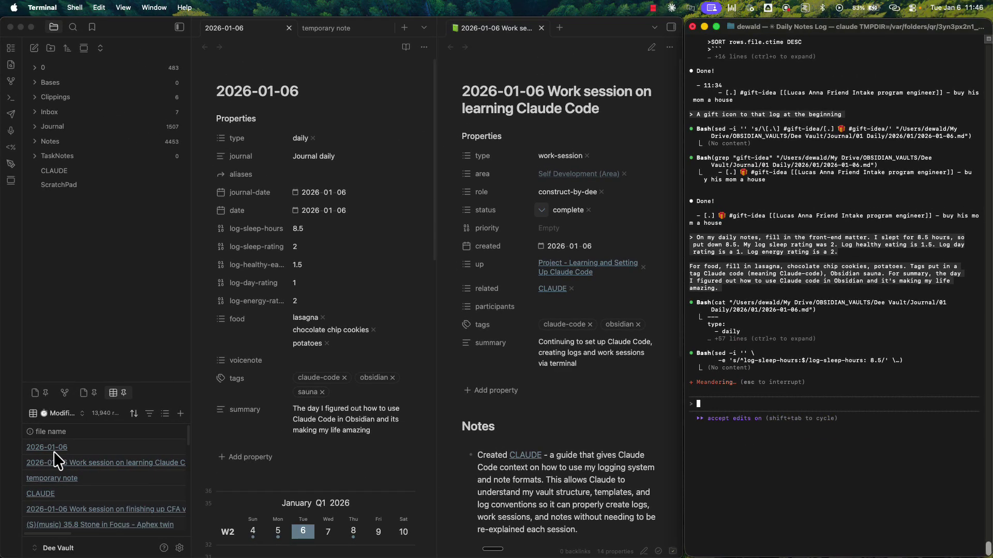